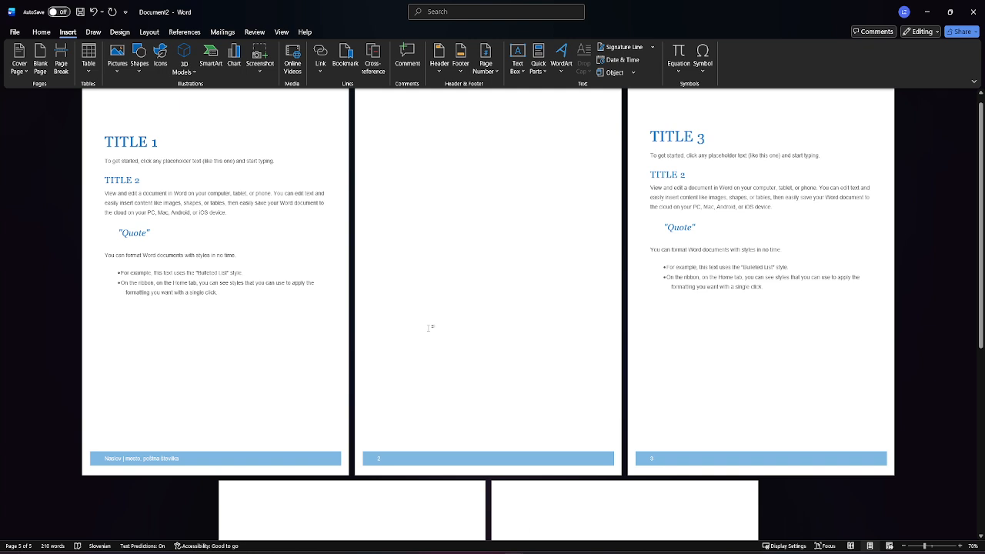
# - Try to delete the empty space beneath the bulleted list on page 1, and undo the deletion
pyautogui.scroll(-3, 429, 327)
pyautogui.scroll(3, 424, 339)
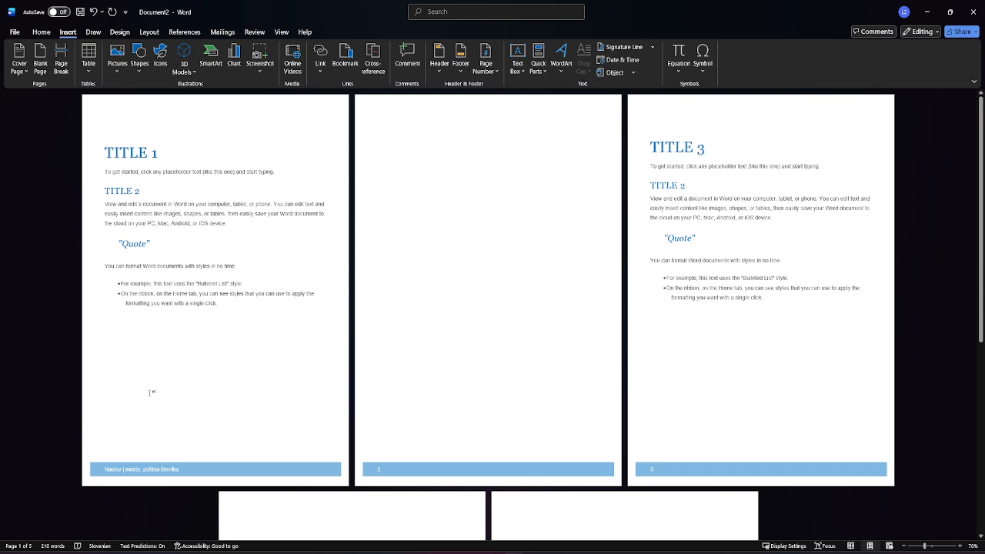
pyautogui.click(114, 449)
pyautogui.doubleClick(113, 449)
pyautogui.click(121, 378)
pyautogui.press('BackSpace')
pyautogui.press('BackSpace')
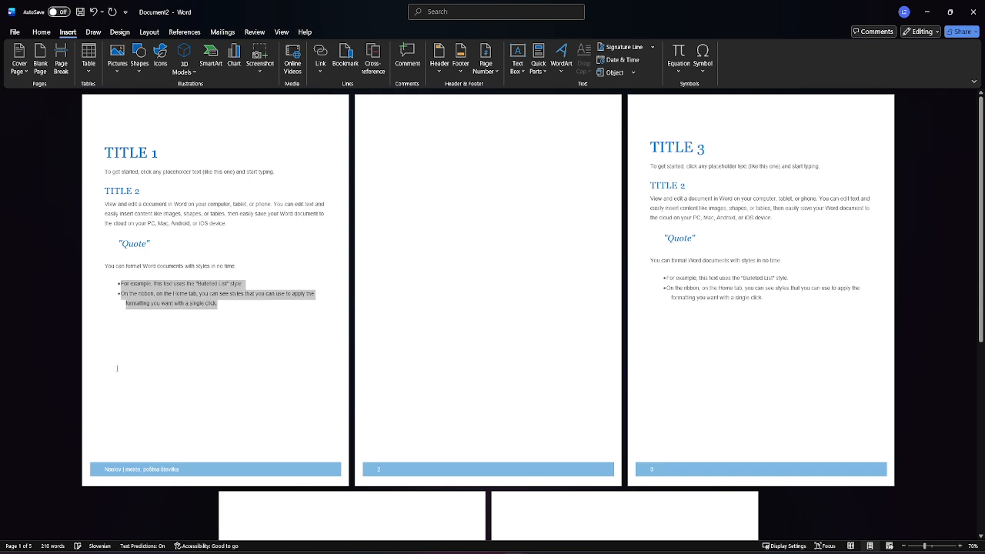
pyautogui.click(117, 369)
pyautogui.scroll(-1, 117, 368)
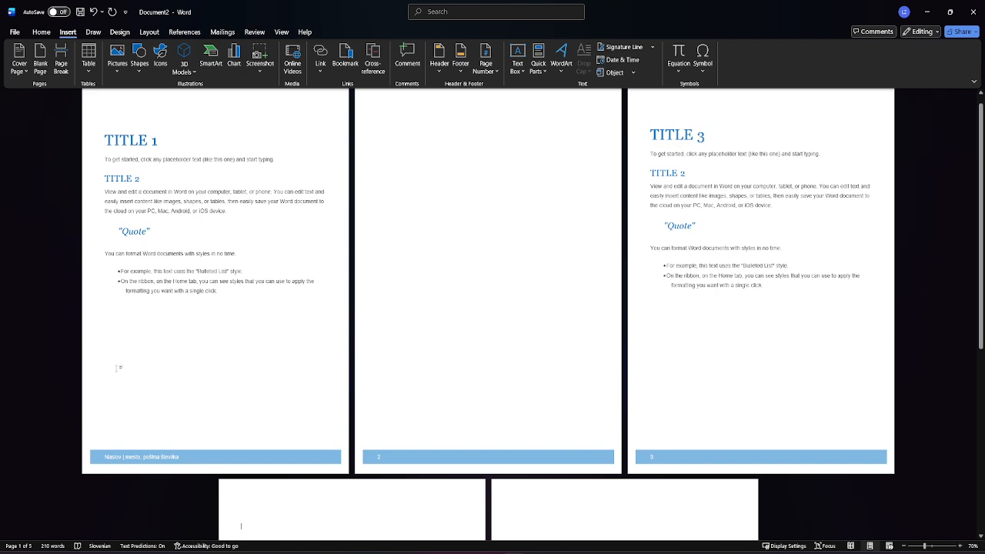
pyautogui.scroll(3, 119, 368)
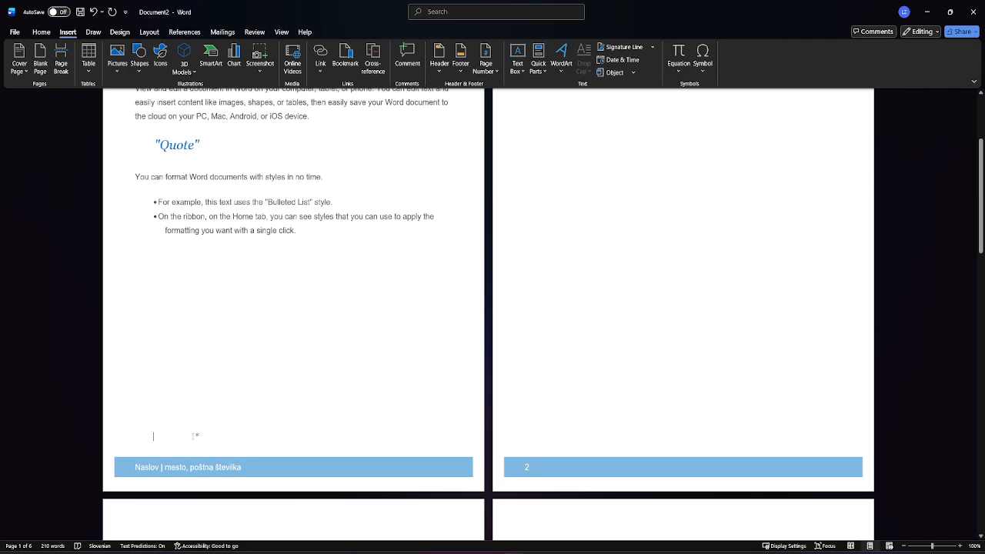
pyautogui.press('BackSpace')
pyautogui.press('BackSpace')
pyautogui.press('BackSpace')
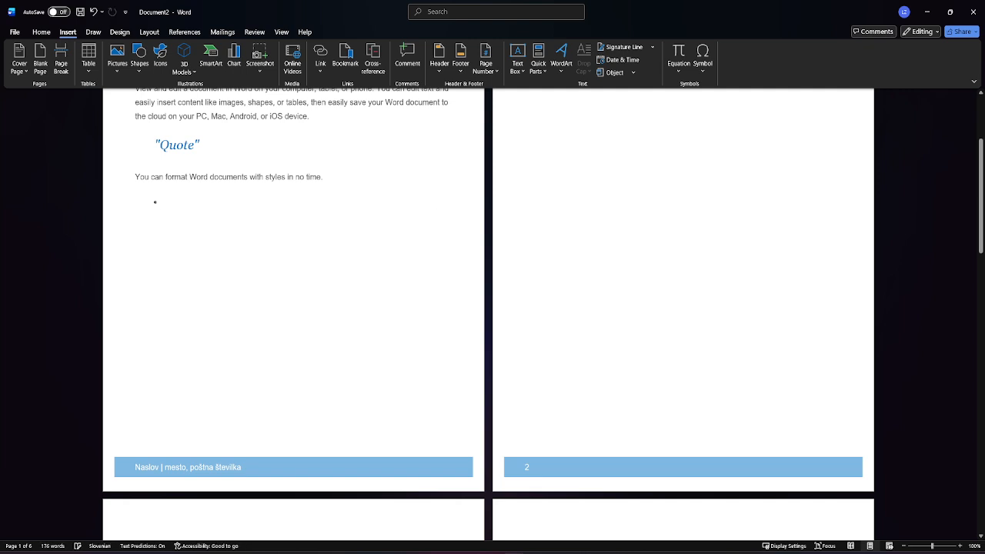
pyautogui.hotkey('ctrl', 'z')
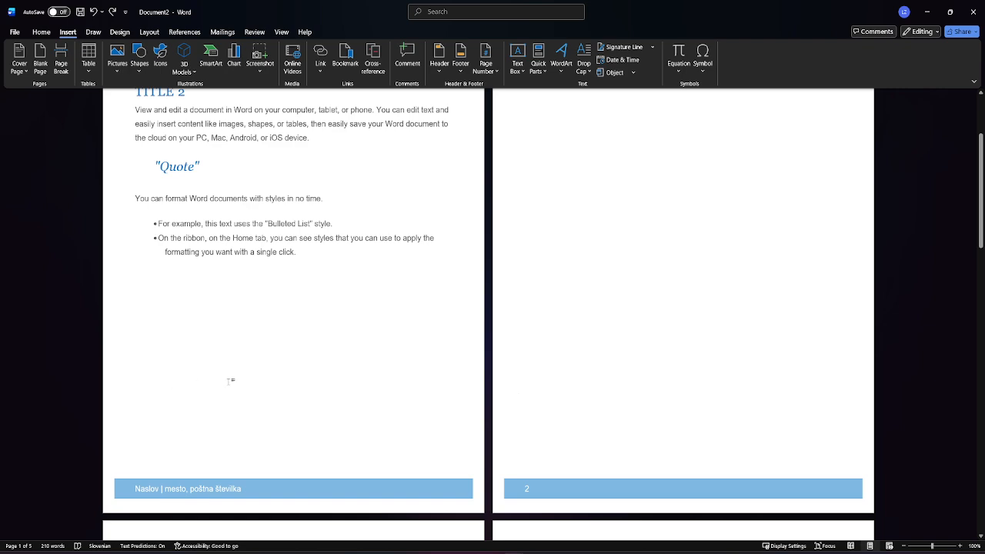
# - Place the cursor in the body of the blank second page and remove that page
pyautogui.scroll(3, 627, 327)
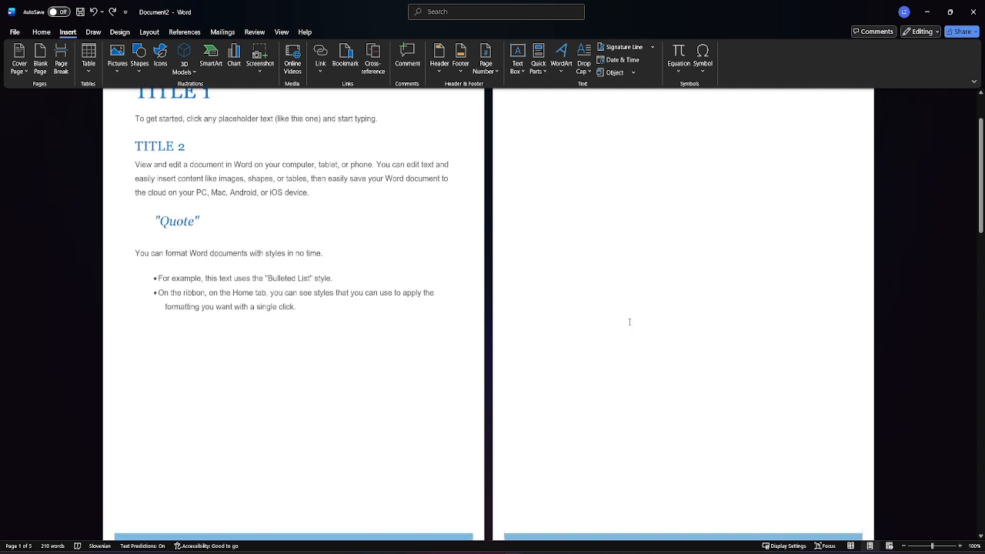
pyautogui.scroll(1, 608, 131)
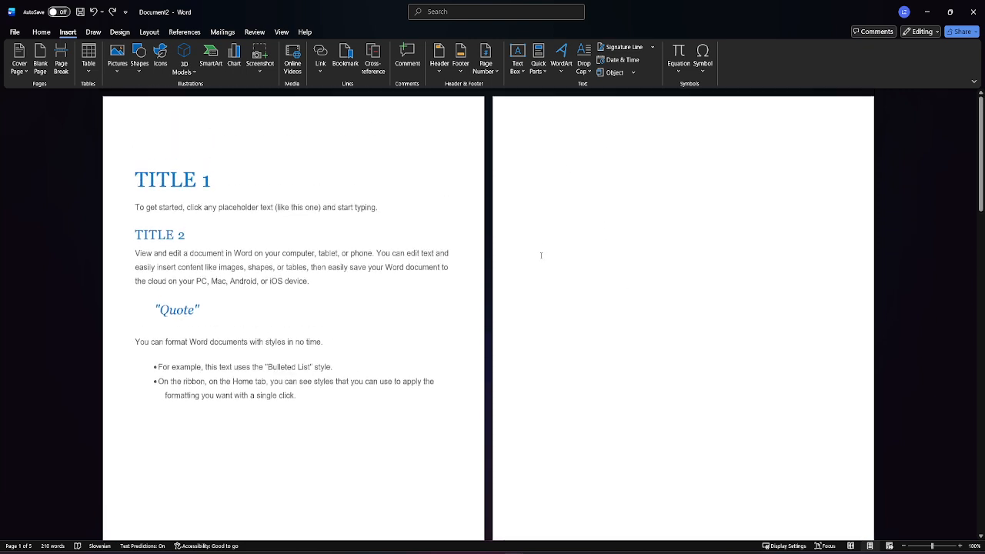
pyautogui.doubleClick(531, 135)
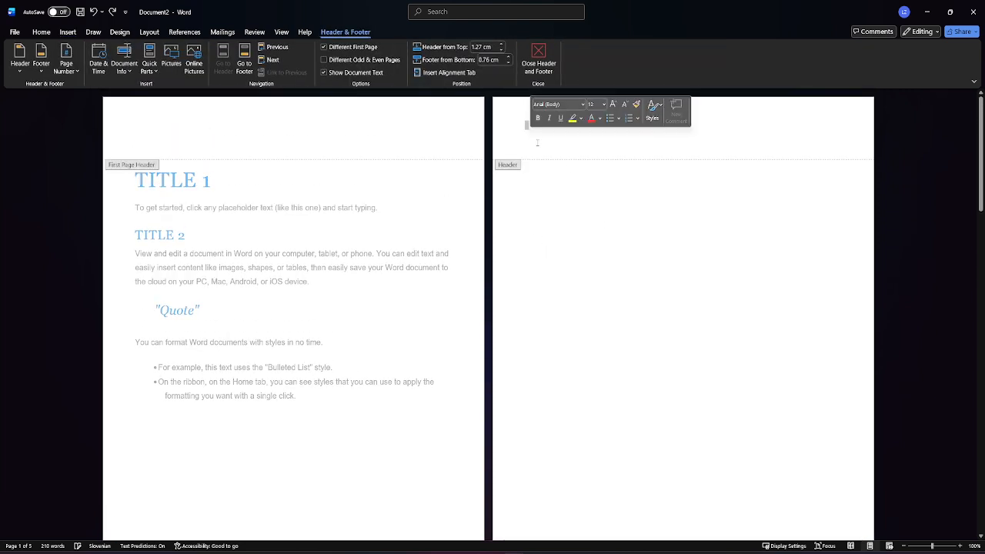
pyautogui.doubleClick(537, 185)
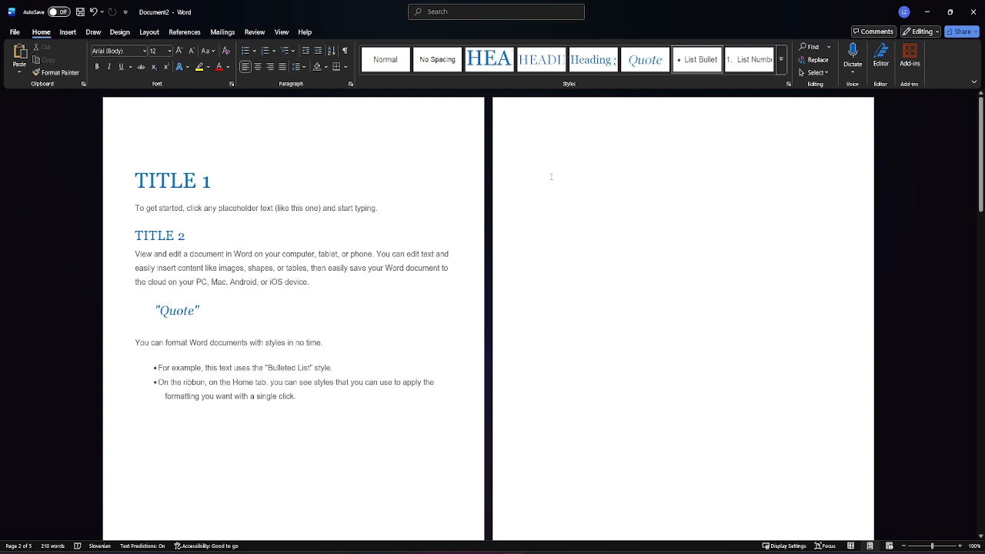
pyautogui.hotkey('ctrl', 'z')
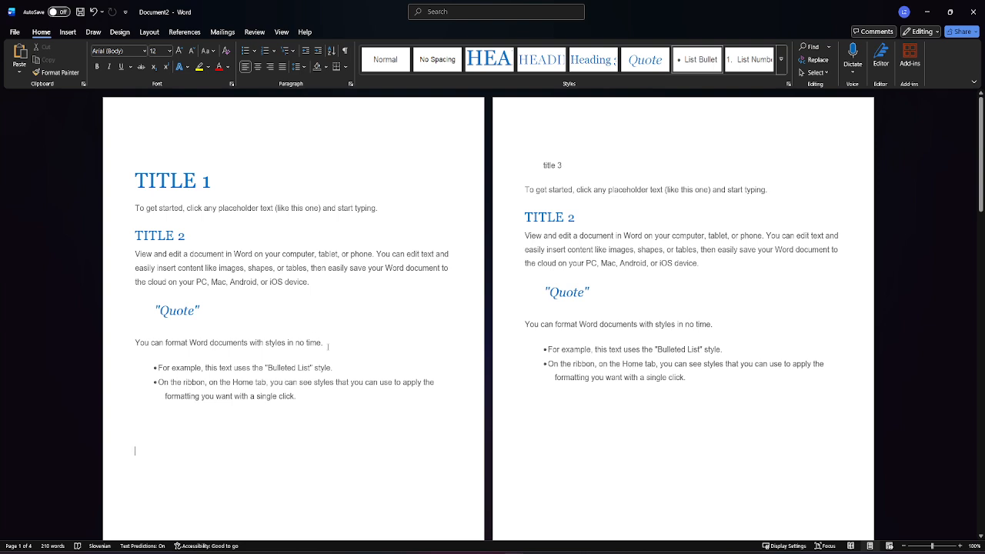
# - Display the Navigation pane and look through the document for remaining blank pages
pyautogui.click(281, 32)
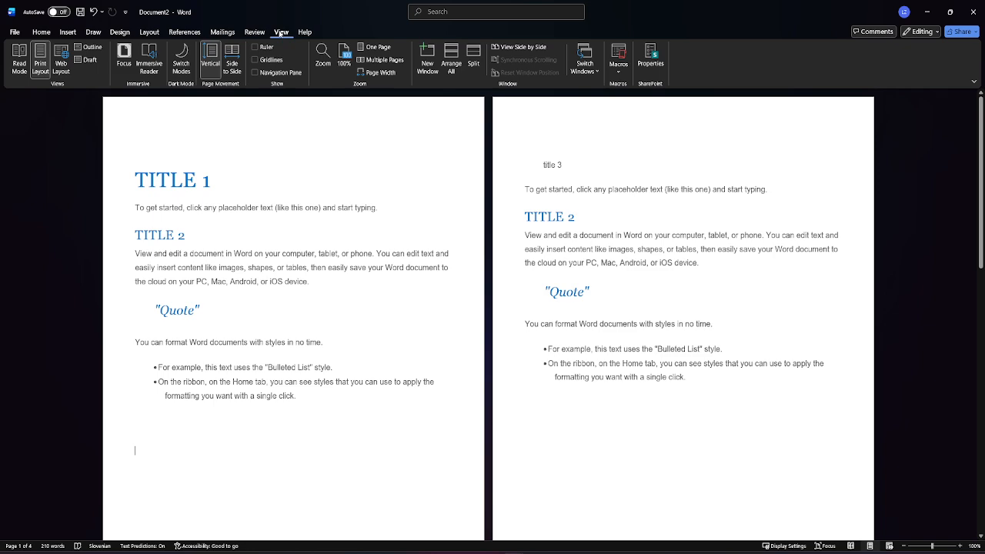
pyautogui.click(256, 73)
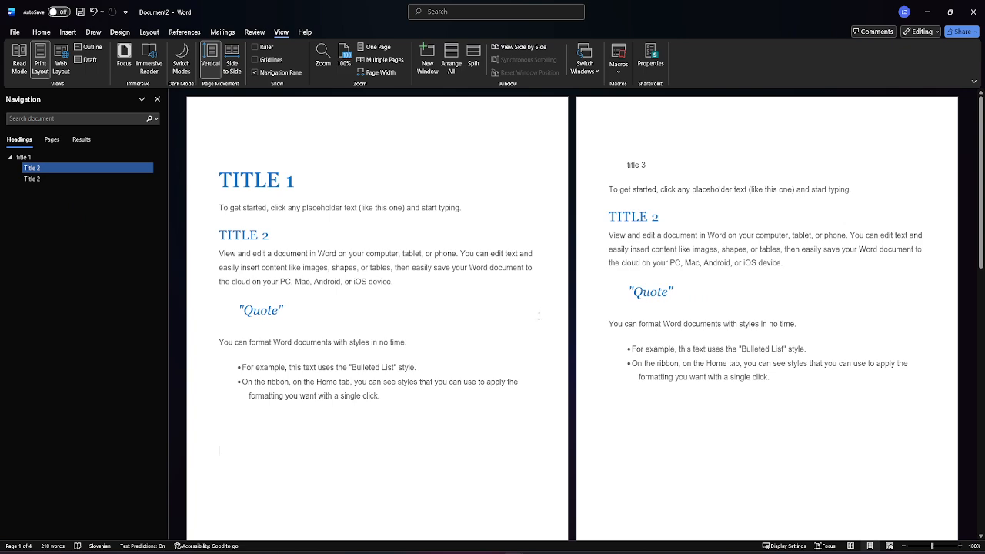
pyautogui.scroll(-10, 538, 316)
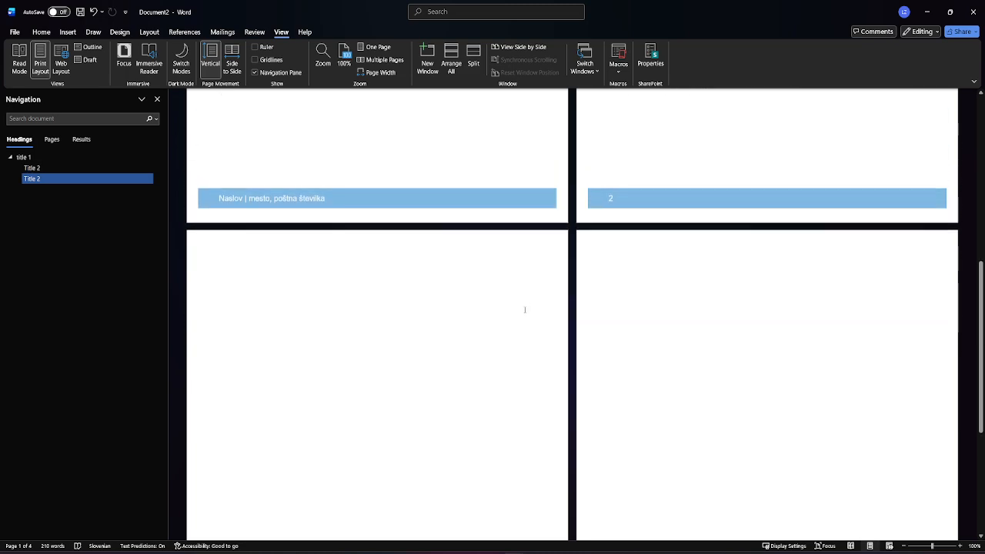
pyautogui.scroll(10, 525, 309)
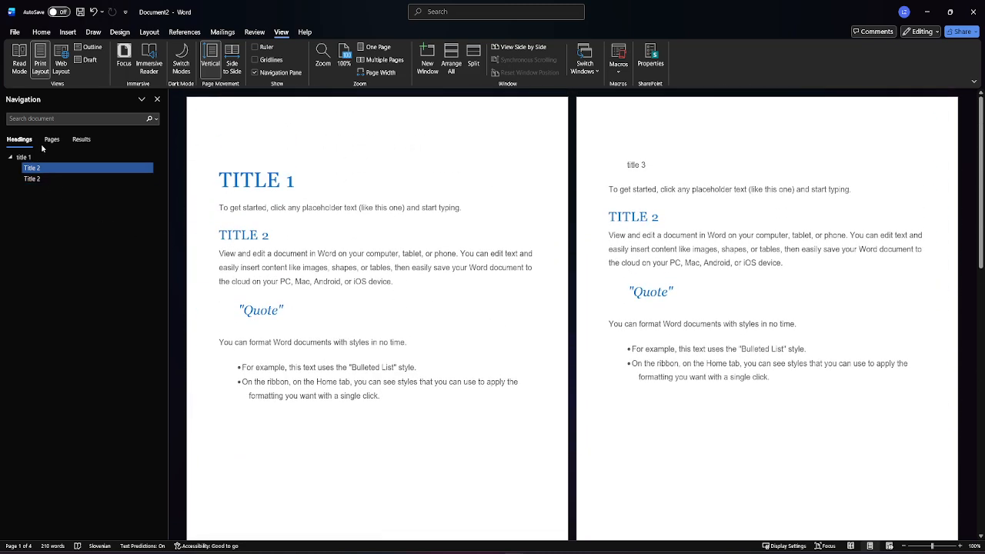
# - Show the page thumbnails in the Navigation pane and delete the blank page 3
pyautogui.click(51, 140)
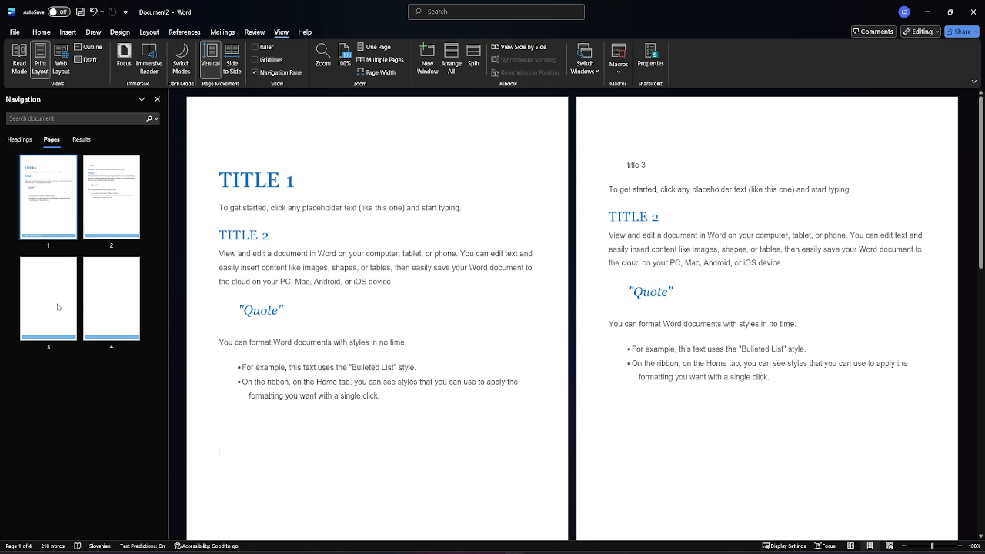
pyautogui.click(34, 298)
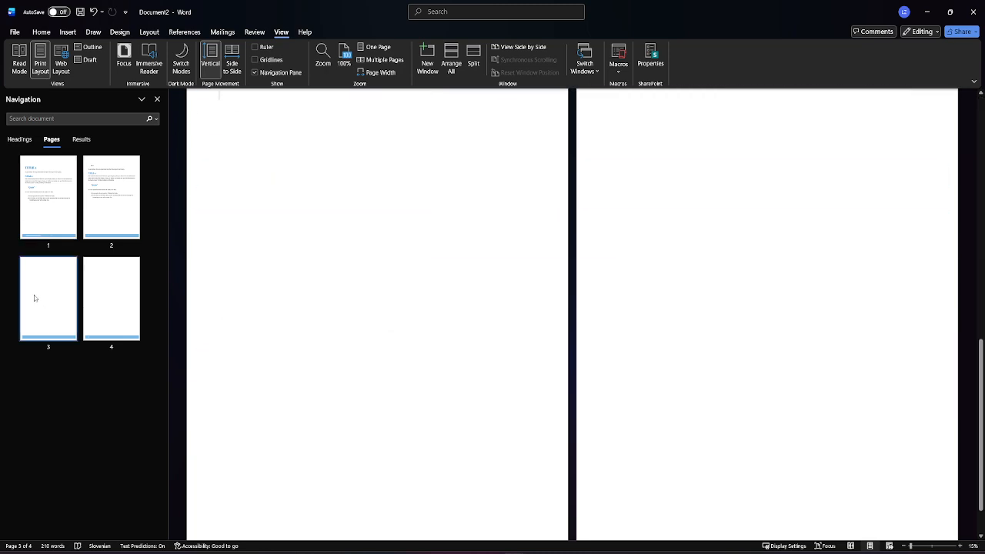
pyautogui.press('Delete')
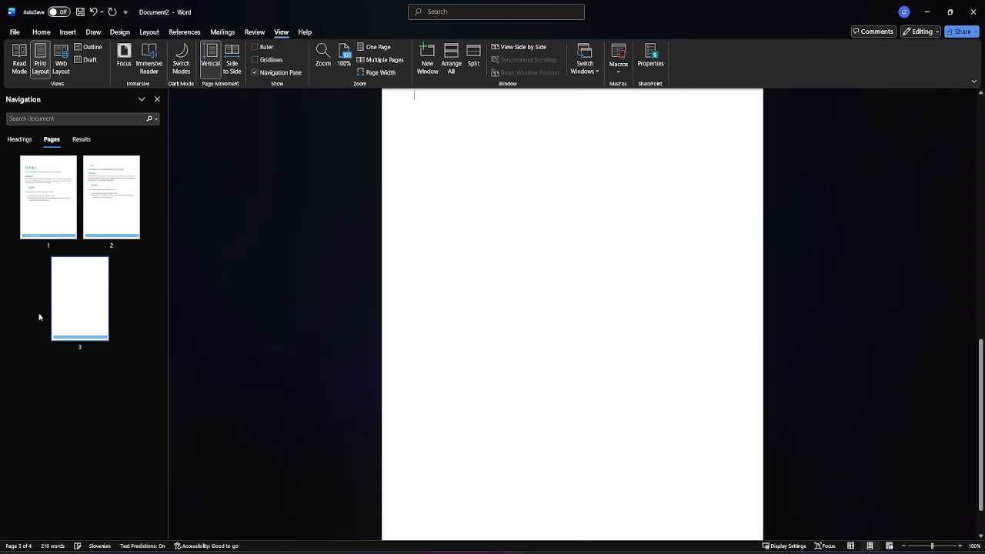
# - Examine the remaining pages and the blank last page after the deletion
pyautogui.scroll(10, 528, 324)
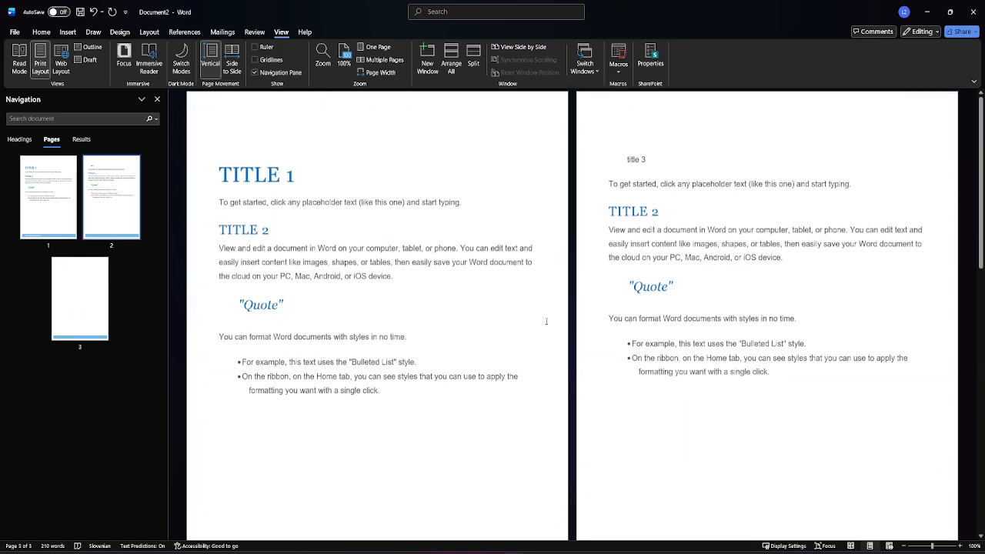
pyautogui.scroll(-5, 534, 297)
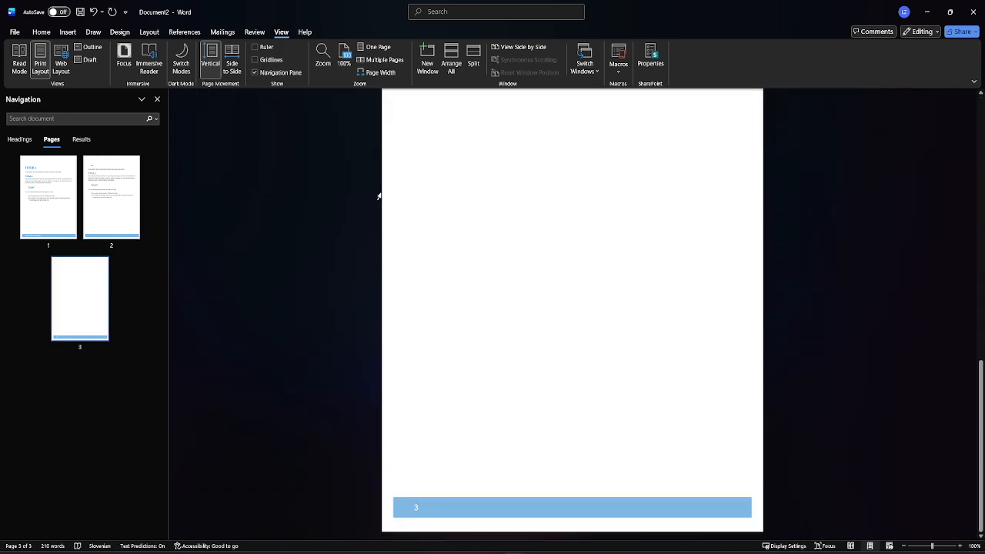
pyautogui.scroll(6, 376, 200)
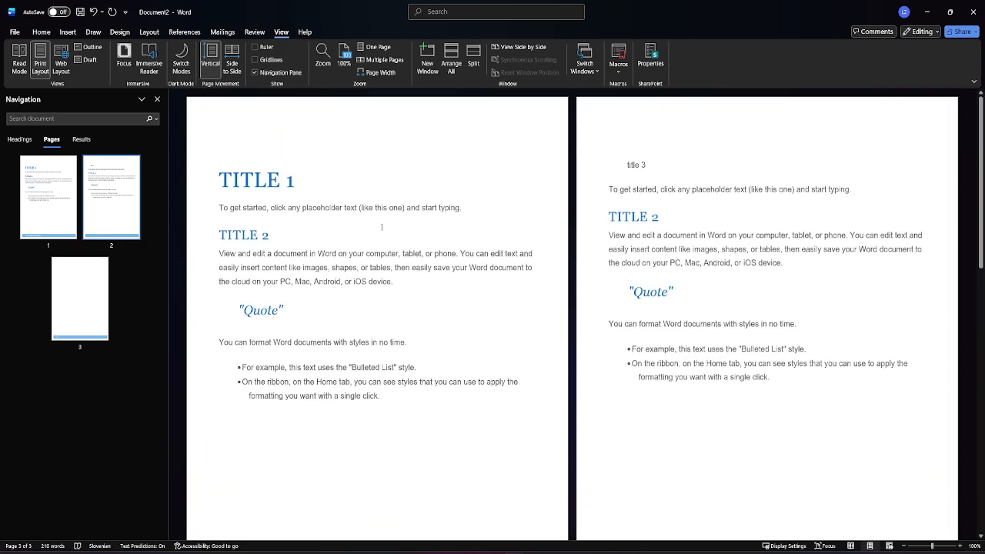
pyautogui.scroll(-3, 382, 218)
pyautogui.scroll(-5, 381, 218)
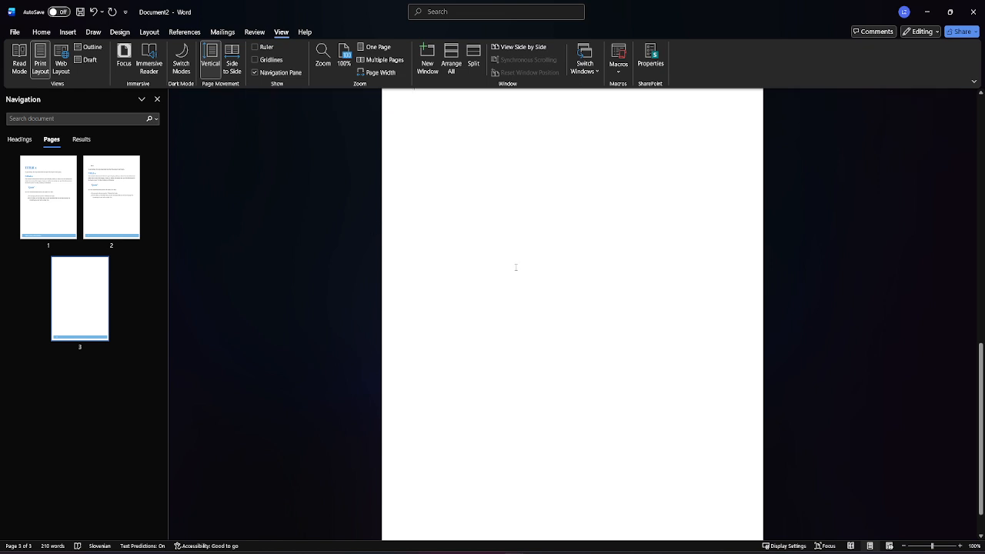
pyautogui.scroll(-1, 605, 303)
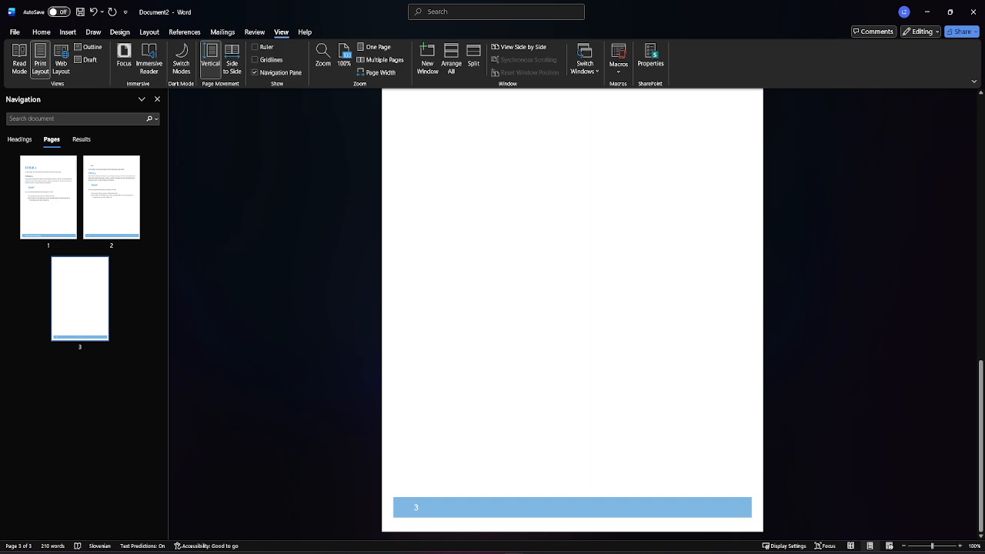
pyautogui.scroll(10, 585, 497)
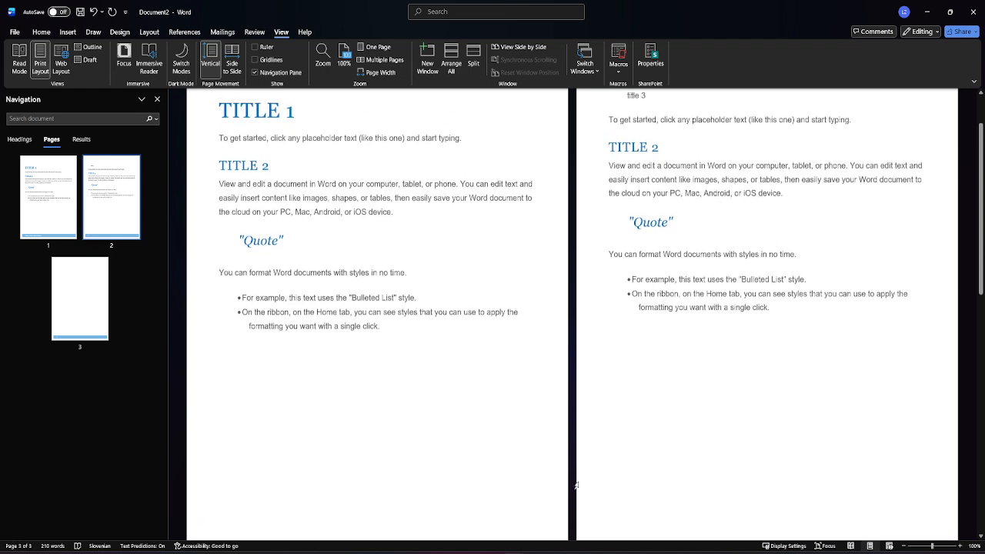
pyautogui.scroll(-3, 572, 457)
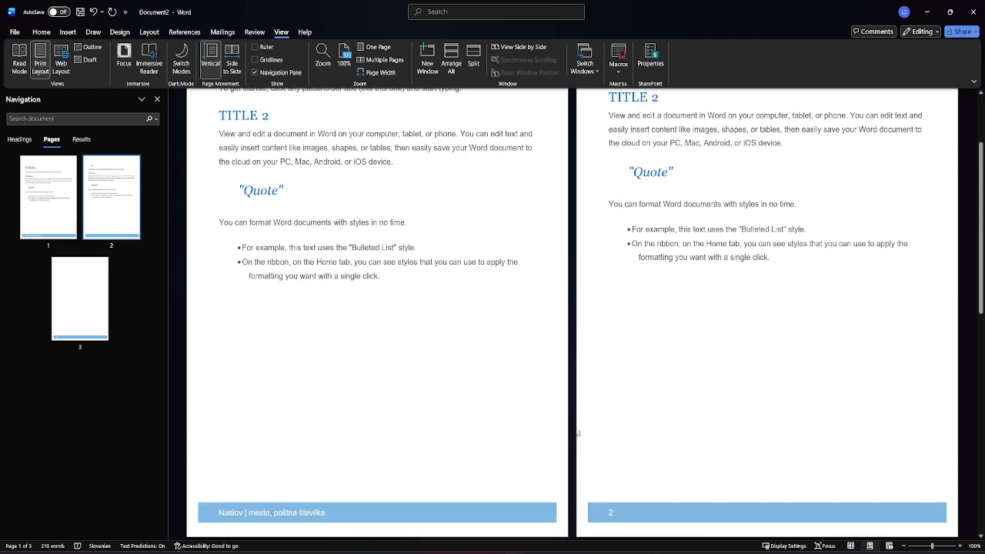
pyautogui.scroll(-2, 575, 426)
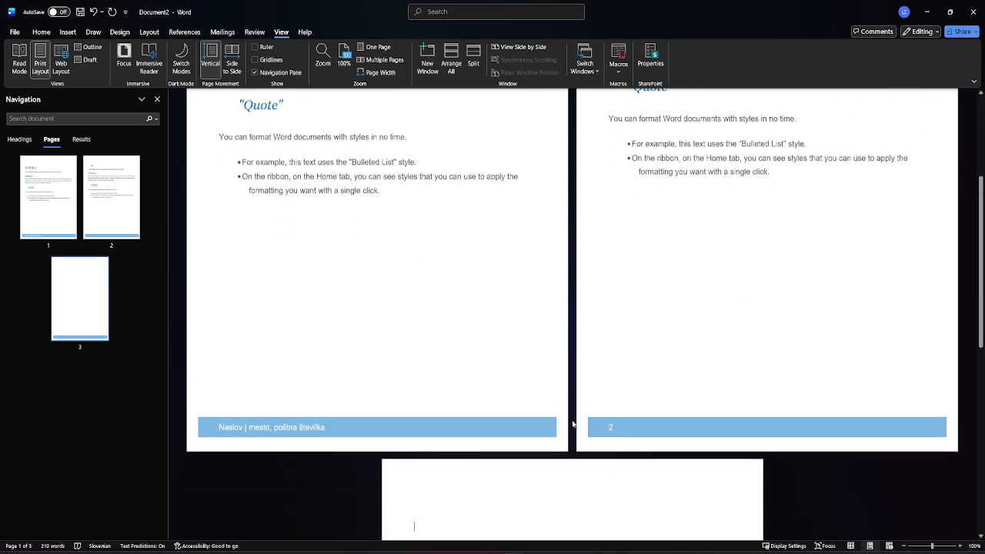
pyautogui.scroll(3, 573, 424)
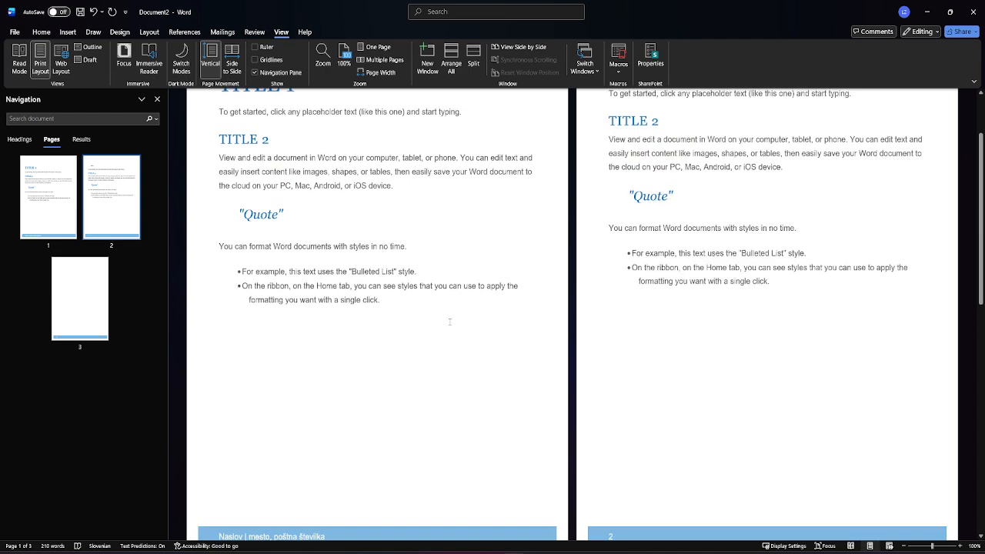
# - Set the Word display options to always show paragraph marks on the screen
pyautogui.click(13, 33)
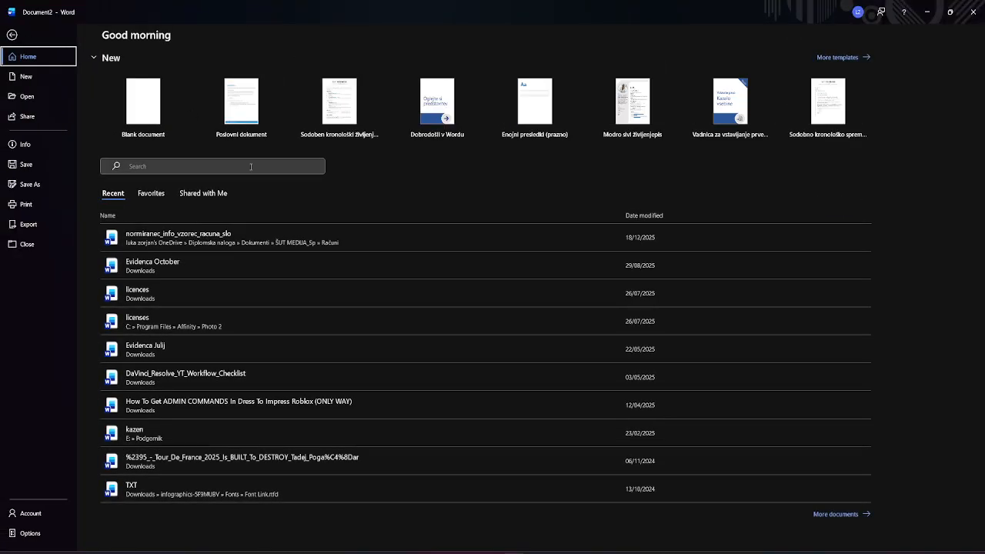
pyautogui.click(27, 534)
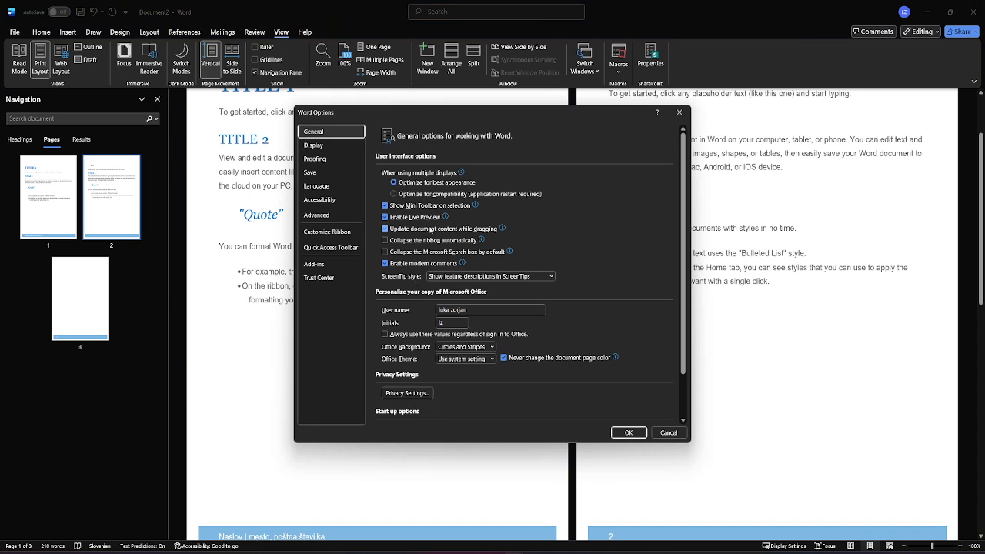
pyautogui.click(322, 147)
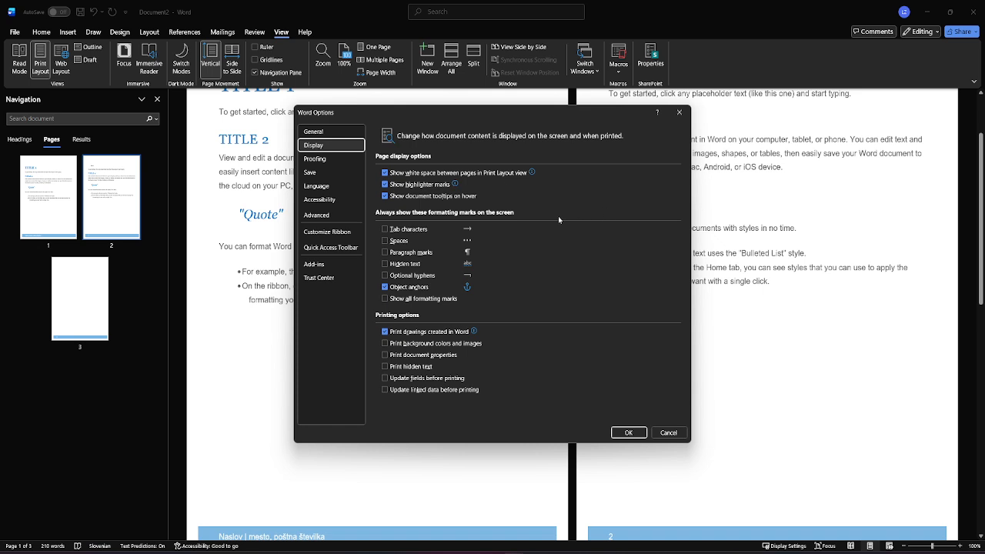
pyautogui.click(384, 252)
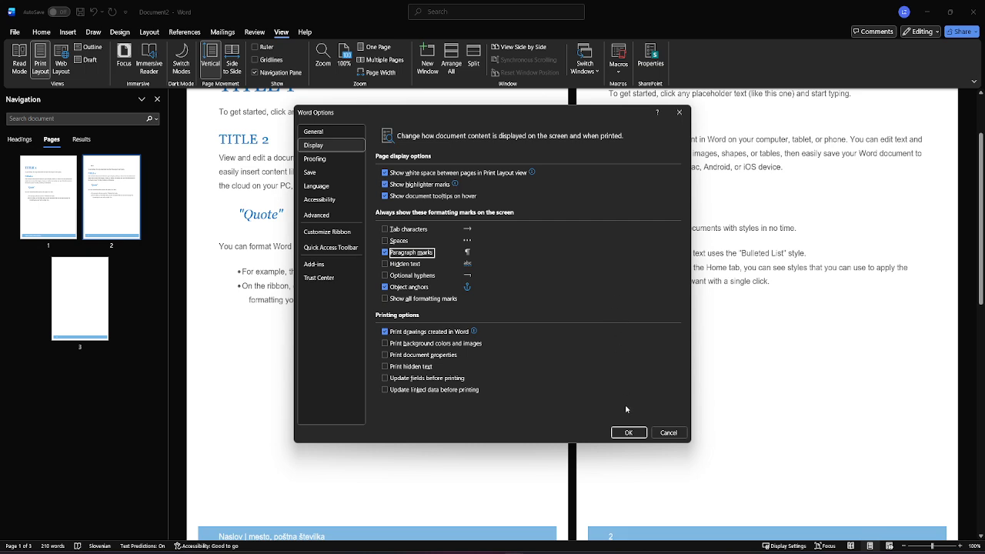
pyautogui.click(628, 433)
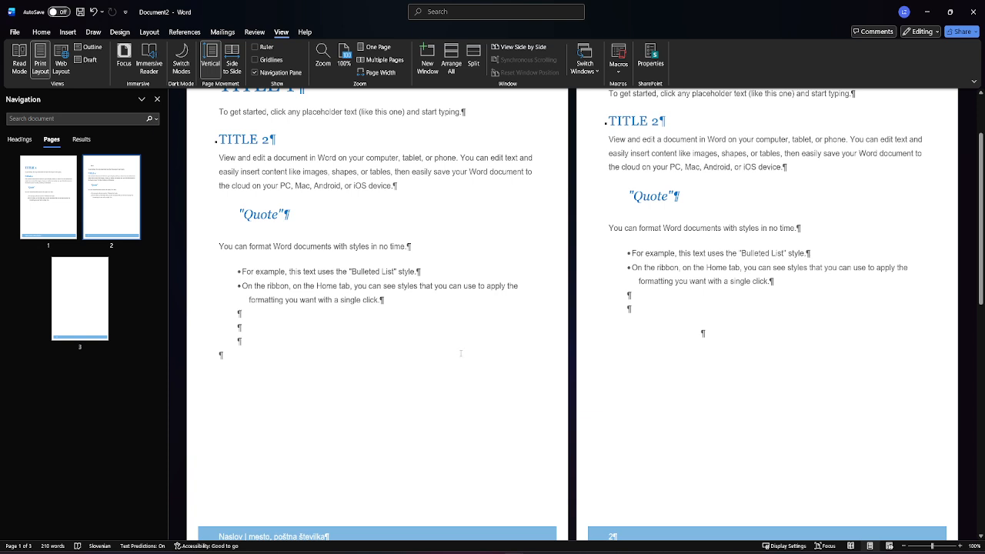
# - Delete the empty paragraphs below the bulleted list on page 1
pyautogui.scroll(-2, 460, 350)
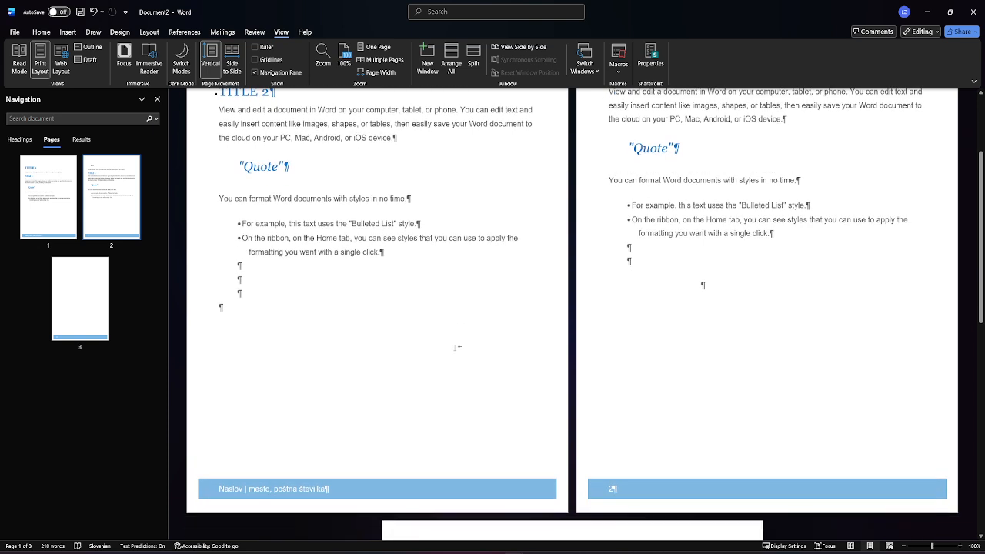
pyautogui.scroll(-1, 454, 346)
pyautogui.moveTo(227, 291); pyautogui.dragTo(216, 249)
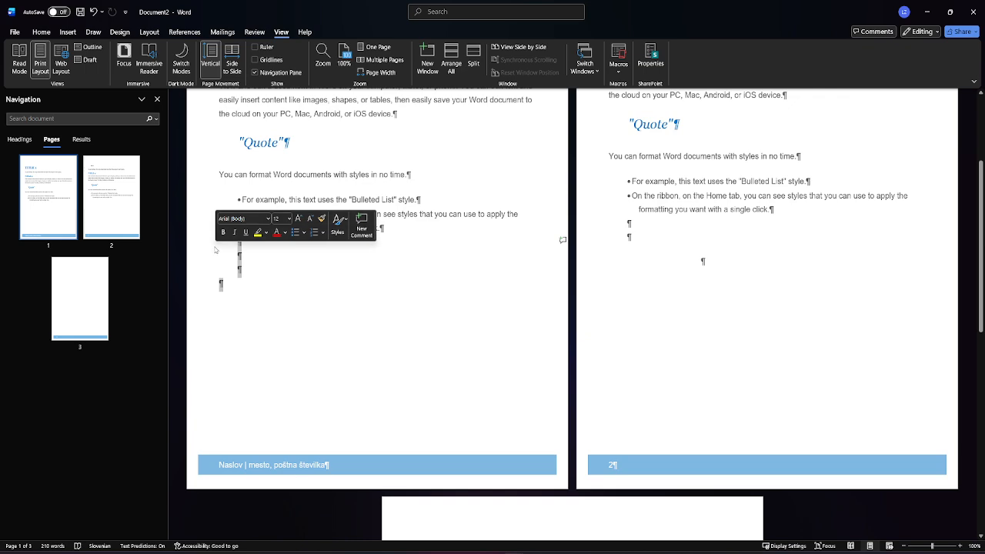
pyautogui.press('BackSpace')
pyautogui.scroll(-3, 695, 322)
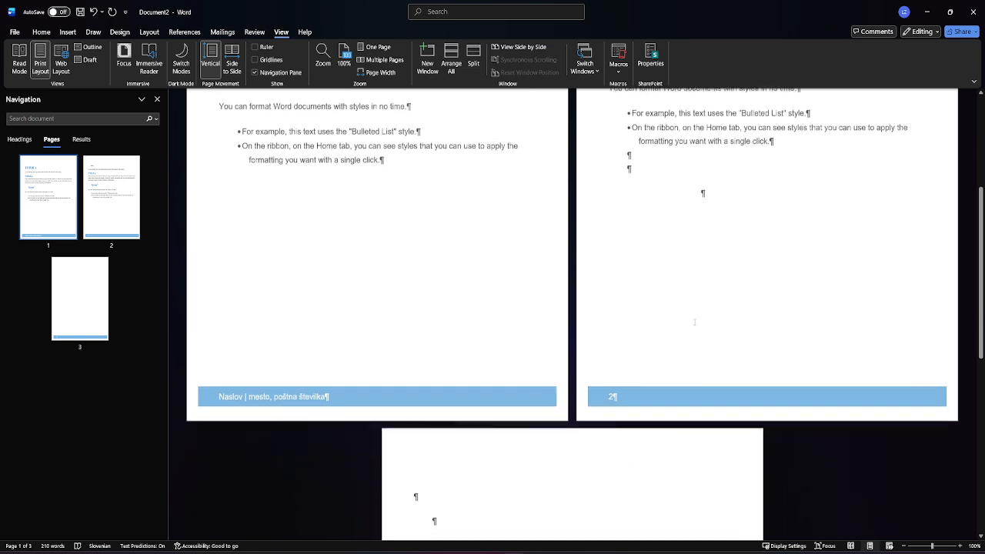
# - Delete the extra empty paragraph on page 3 and the empty paragraphs below the bulleted list on page 2
pyautogui.scroll(-10, 694, 322)
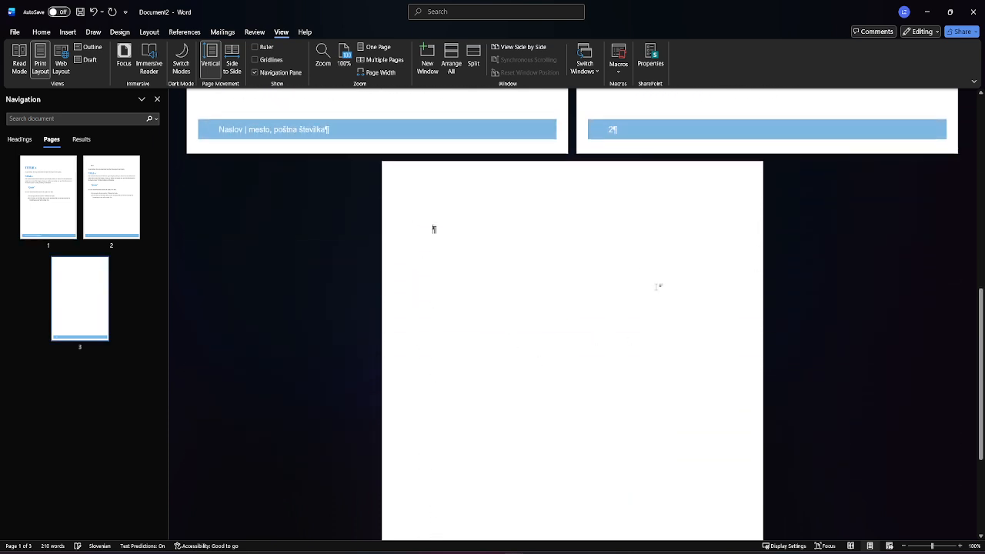
pyautogui.scroll(7, 659, 286)
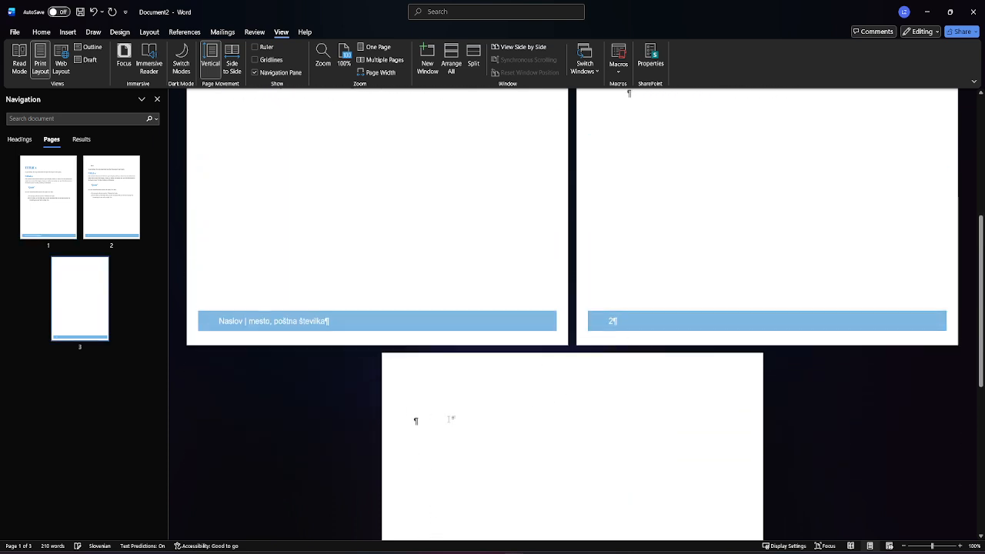
pyautogui.scroll(5, 416, 428)
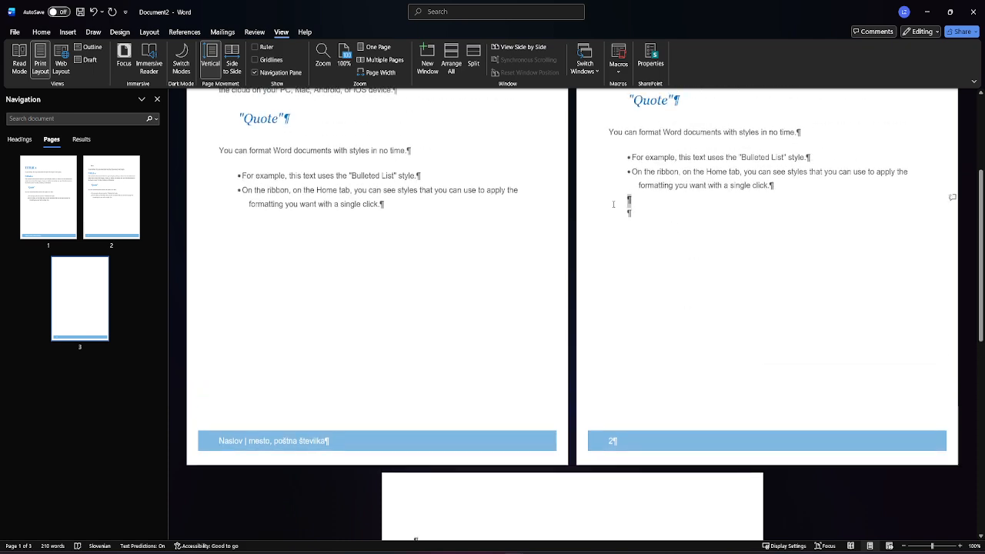
pyautogui.click(613, 204)
pyautogui.scroll(-5, 413, 442)
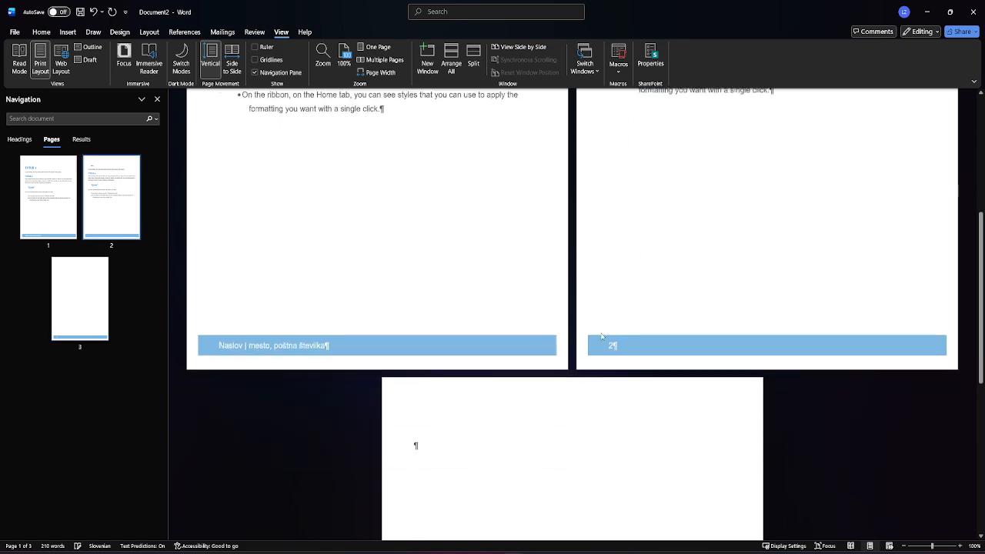
# - Remove the blank page 3 by deleting its last empty paragraph, and check the remaining pages
pyautogui.doubleClick(416, 420)
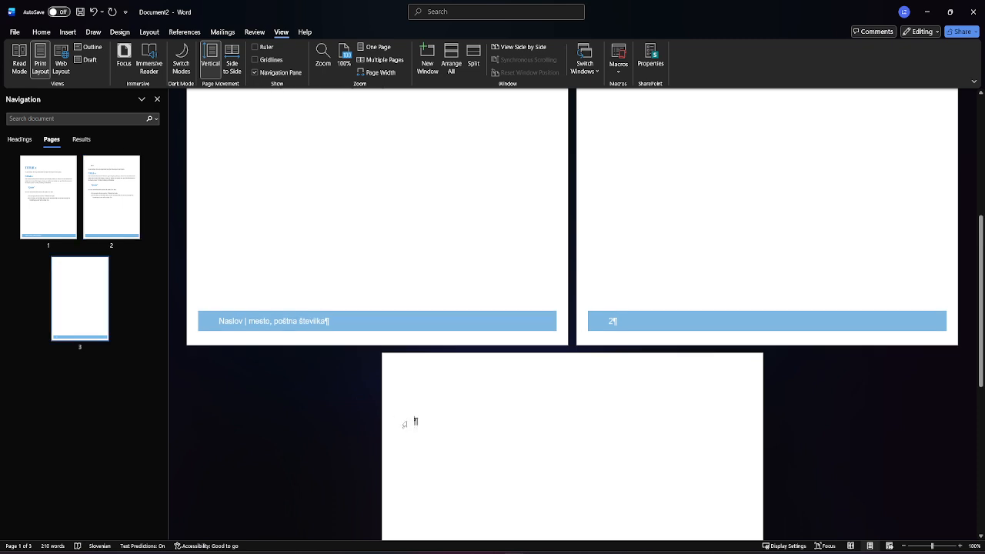
pyautogui.press('BackSpace')
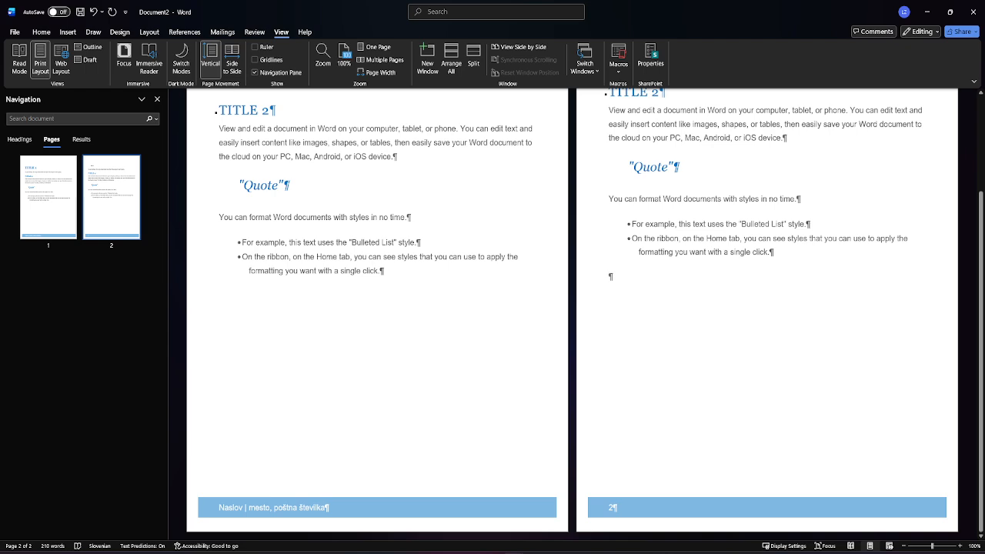
pyautogui.scroll(3, 462, 407)
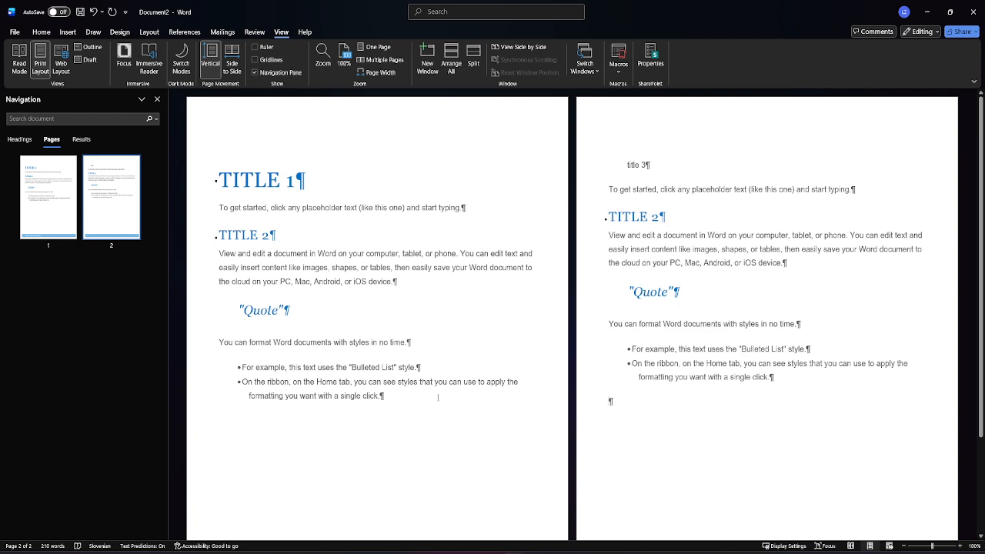
pyautogui.scroll(-3, 438, 397)
pyautogui.scroll(3, 402, 395)
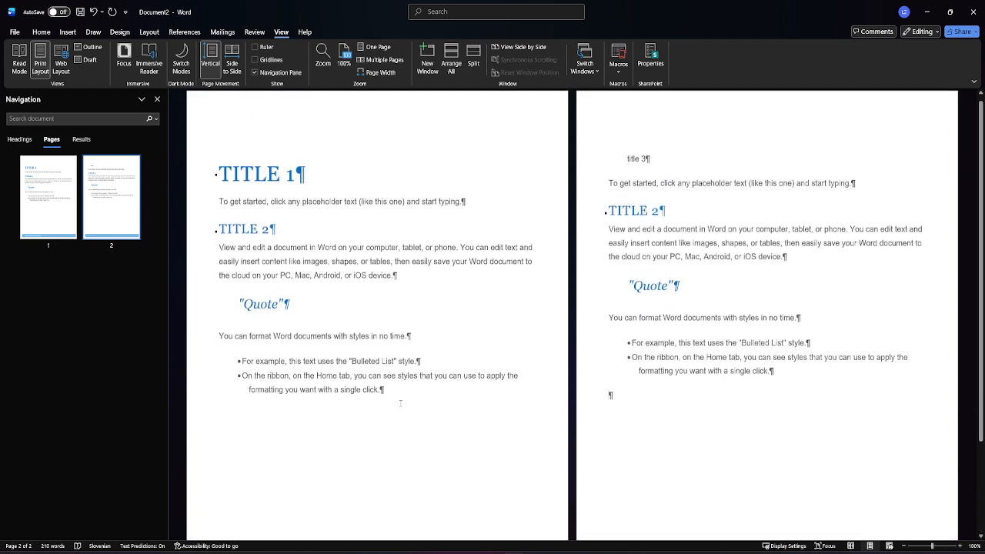